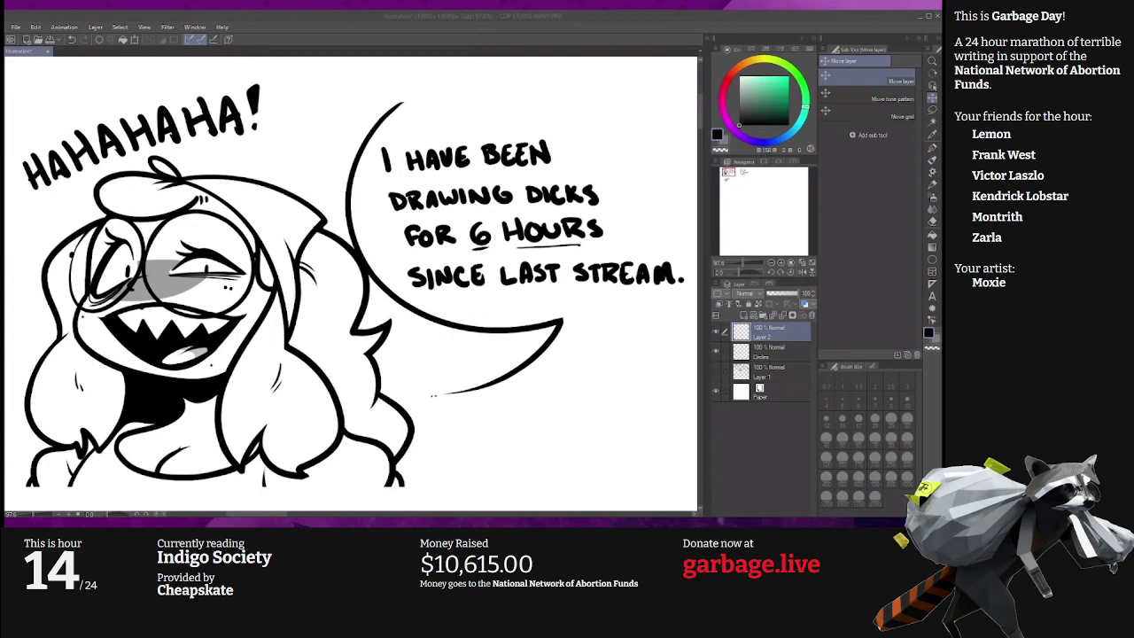
pyautogui.hotkey('alt', 'Tab')
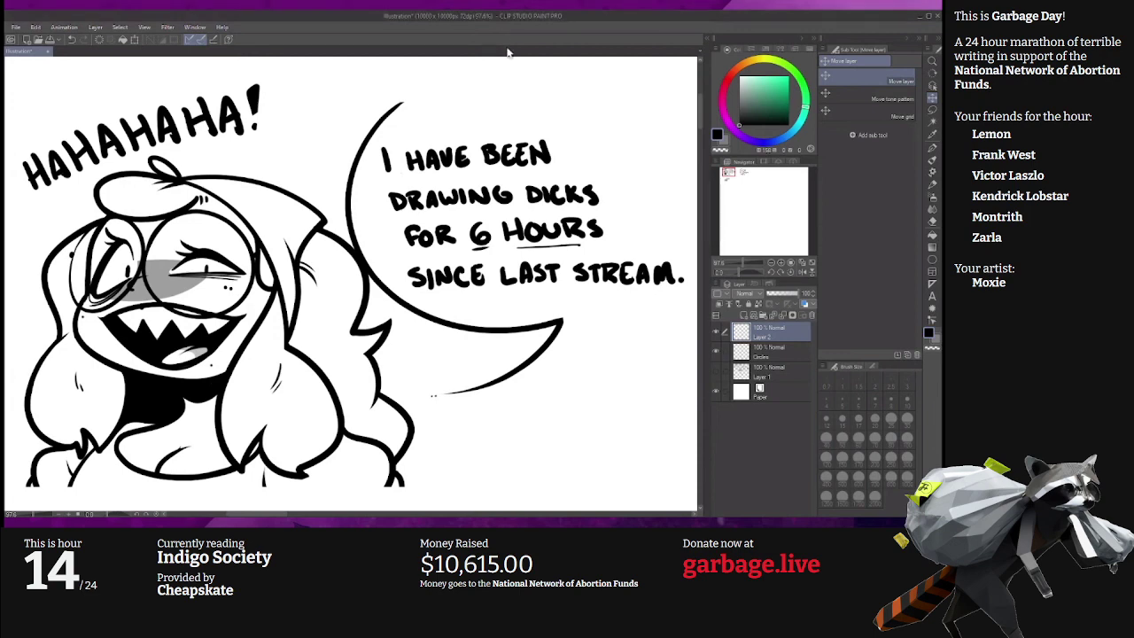
pyautogui.hotkey('alt', 'Tab')
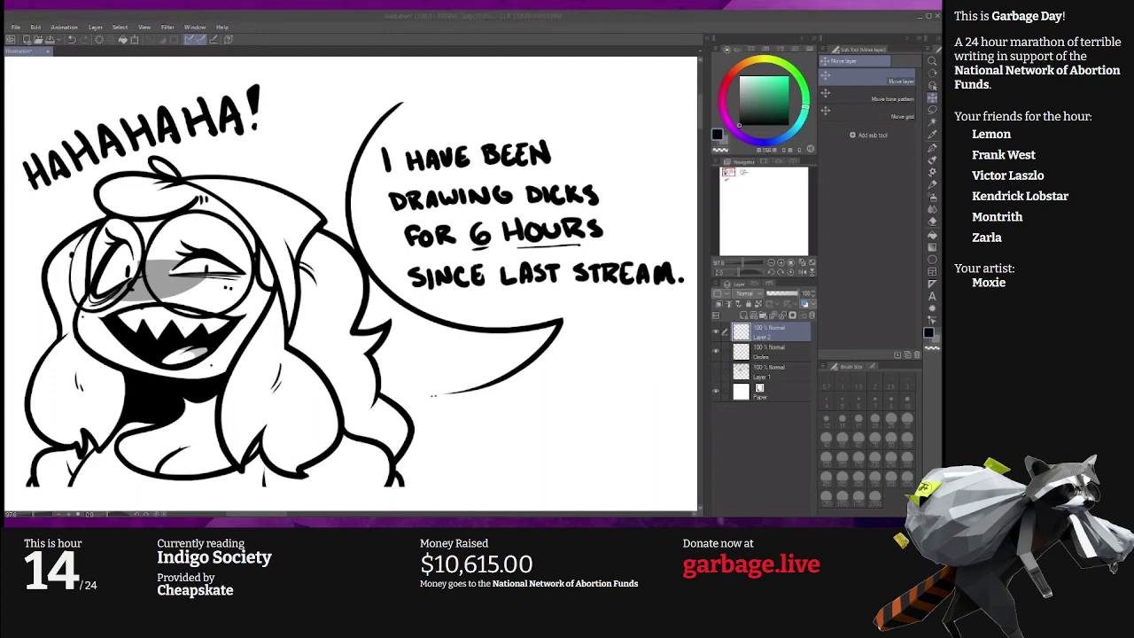
pyautogui.hotkey('alt', 'Tab')
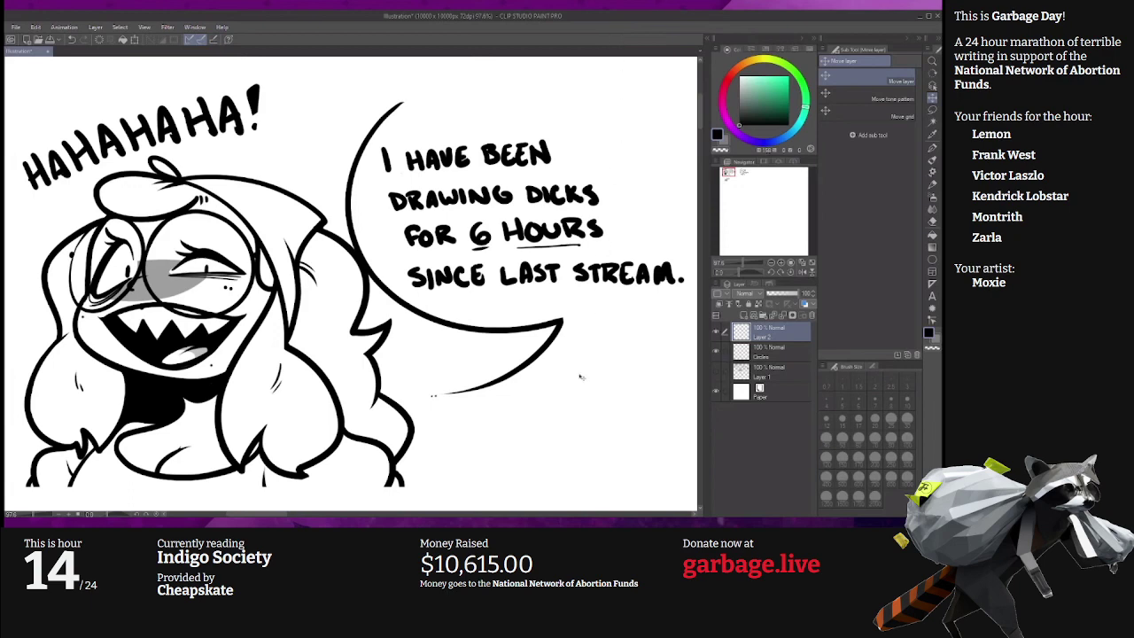
# Hand-letter "THIS TIME: KIDS?" with the G-pen beneath the "INDIGO PROPHECY 2" title.
pyautogui.moveTo(587, 399); pyautogui.dragTo(577, 121)
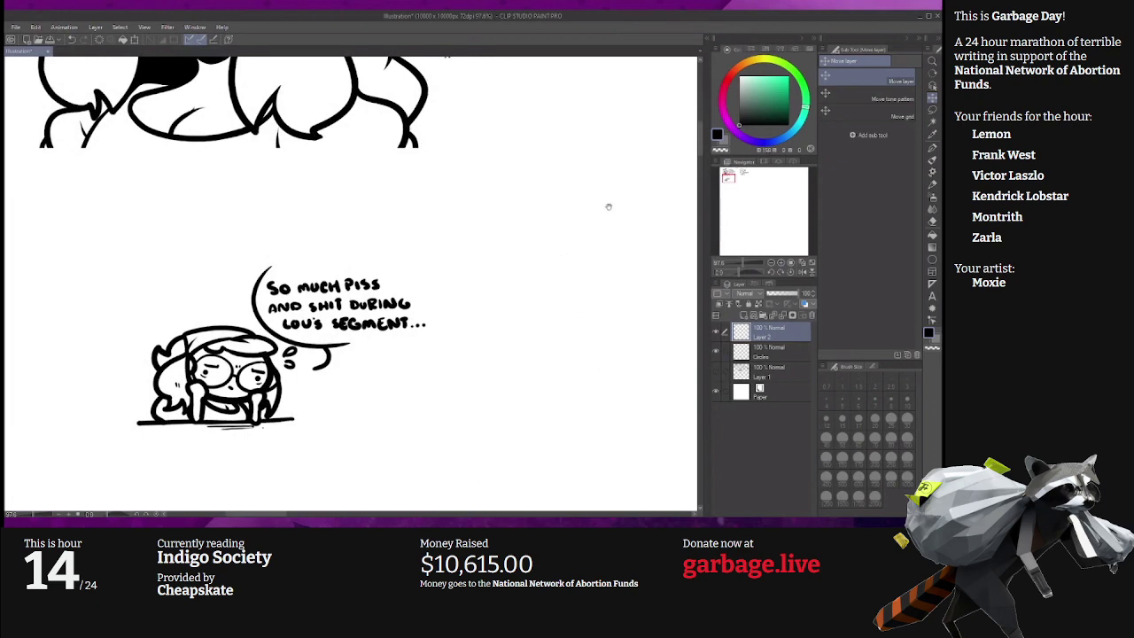
pyautogui.moveTo(617, 211)
pyautogui.mouseDown()
pyautogui.moveTo(318, 357)
pyautogui.moveTo(152, 463)
pyautogui.mouseUp()
pyautogui.moveTo(652, 324)
pyautogui.mouseDown()
pyautogui.moveTo(372, 365)
pyautogui.moveTo(283, 415)
pyautogui.mouseUp()
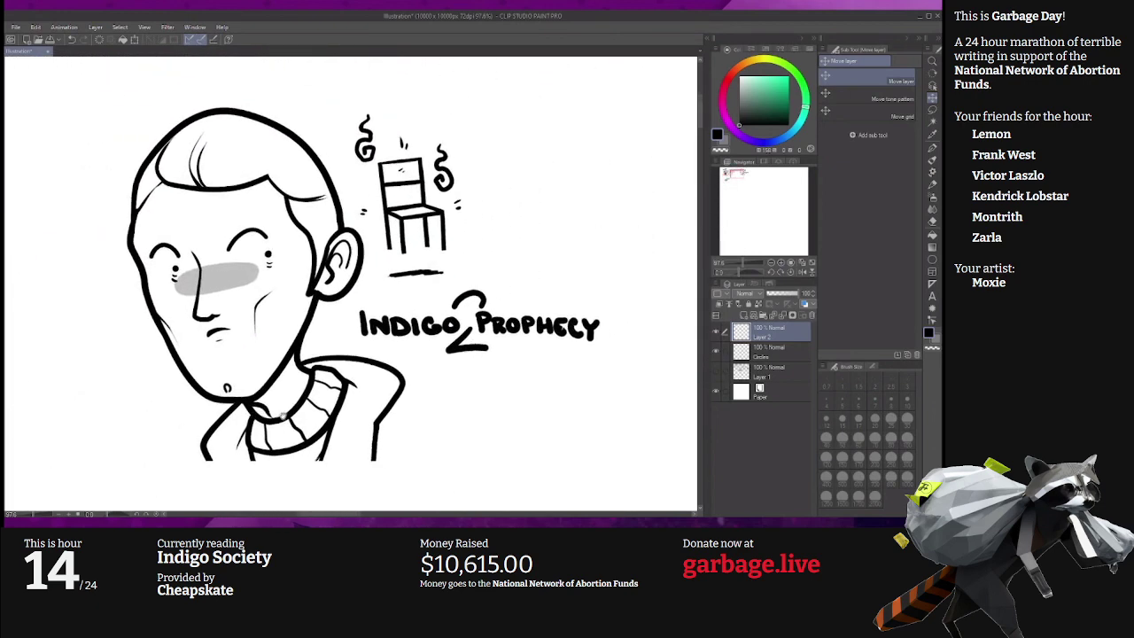
pyautogui.press('p')
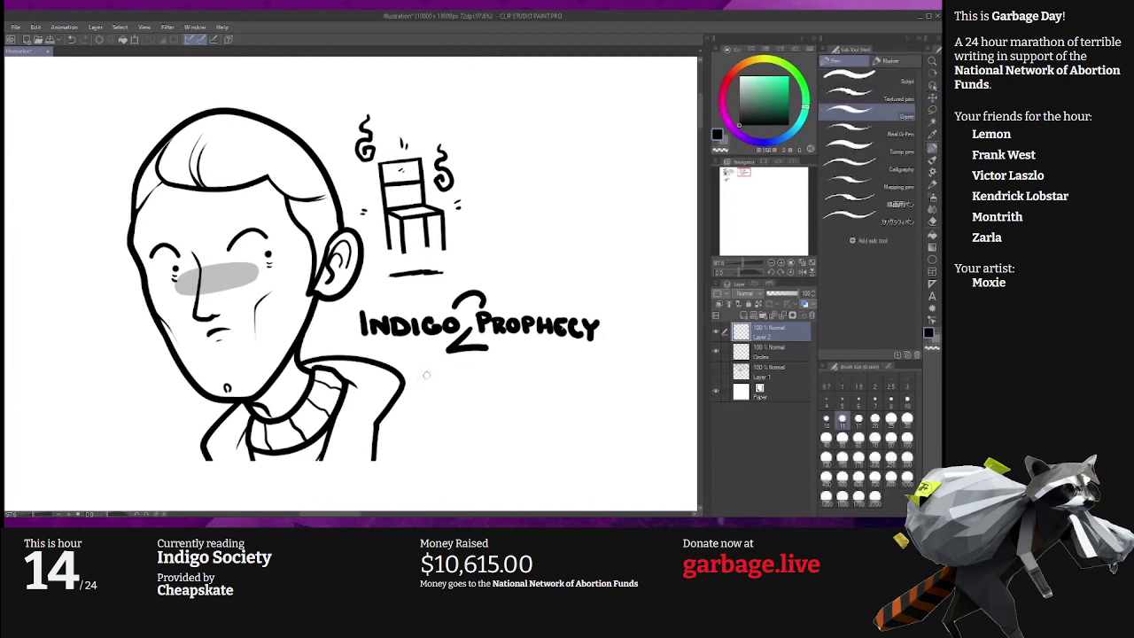
pyautogui.moveTo(412, 370); pyautogui.dragTo(431, 370)
pyautogui.moveTo(421, 370)
pyautogui.mouseDown()
pyautogui.moveTo(422, 383)
pyautogui.moveTo(437, 377)
pyautogui.mouseUp()
pyautogui.moveTo(438, 369)
pyautogui.mouseDown()
pyautogui.moveTo(438, 383)
pyautogui.moveTo(485, 371)
pyautogui.moveTo(478, 383)
pyautogui.moveTo(505, 372)
pyautogui.moveTo(514, 383)
pyautogui.mouseUp()
pyautogui.moveTo(513, 376); pyautogui.dragTo(559, 384)
pyautogui.click(529, 371)
pyautogui.click(528, 381)
pyautogui.moveTo(565, 370); pyautogui.dragTo(573, 384)
pyautogui.moveTo(598, 371)
pyautogui.mouseDown()
pyautogui.moveTo(590, 384)
pyautogui.moveTo(609, 350)
pyautogui.mouseUp()
pyautogui.click(595, 379)
# Draw the outer outline of a sofa with short feet beside the wooden chair, above the title.
pyautogui.press('space')
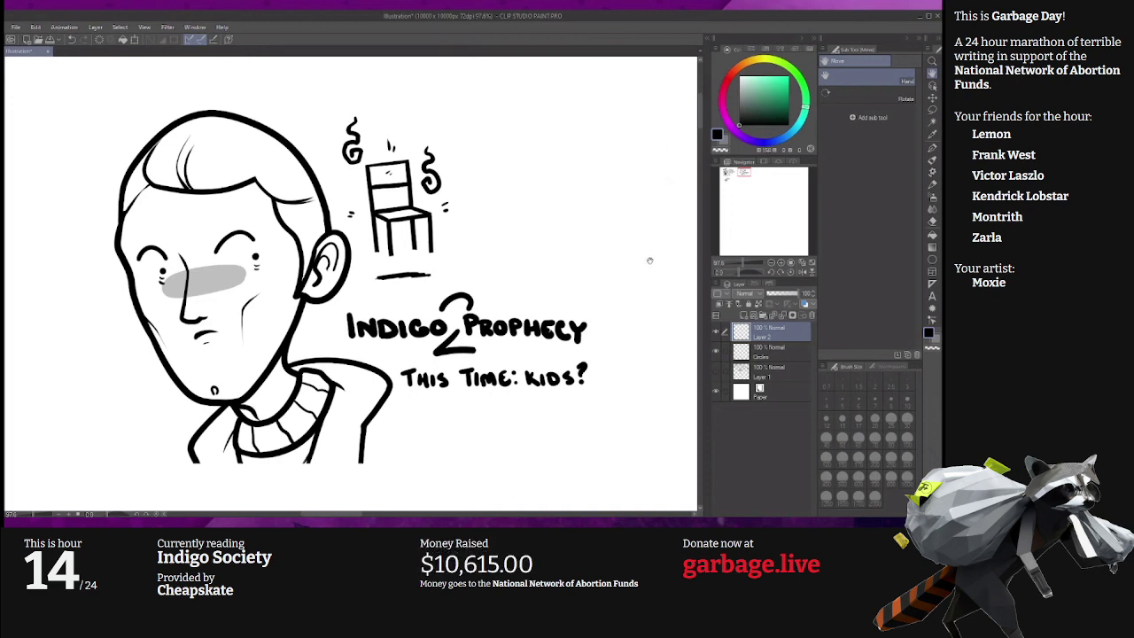
pyautogui.press('p')
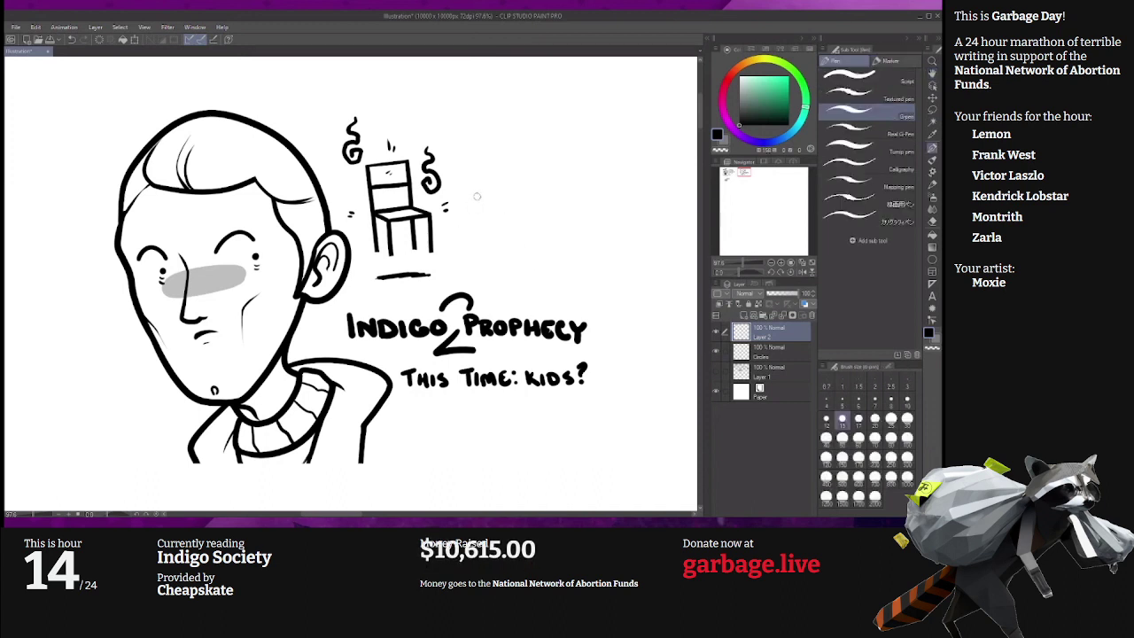
pyautogui.moveTo(502, 186)
pyautogui.mouseDown()
pyautogui.moveTo(459, 202)
pyautogui.moveTo(478, 219)
pyautogui.moveTo(478, 246)
pyautogui.moveTo(575, 271)
pyautogui.moveTo(609, 256)
pyautogui.moveTo(616, 173)
pyautogui.moveTo(515, 164)
pyautogui.moveTo(500, 191)
pyautogui.mouseUp()
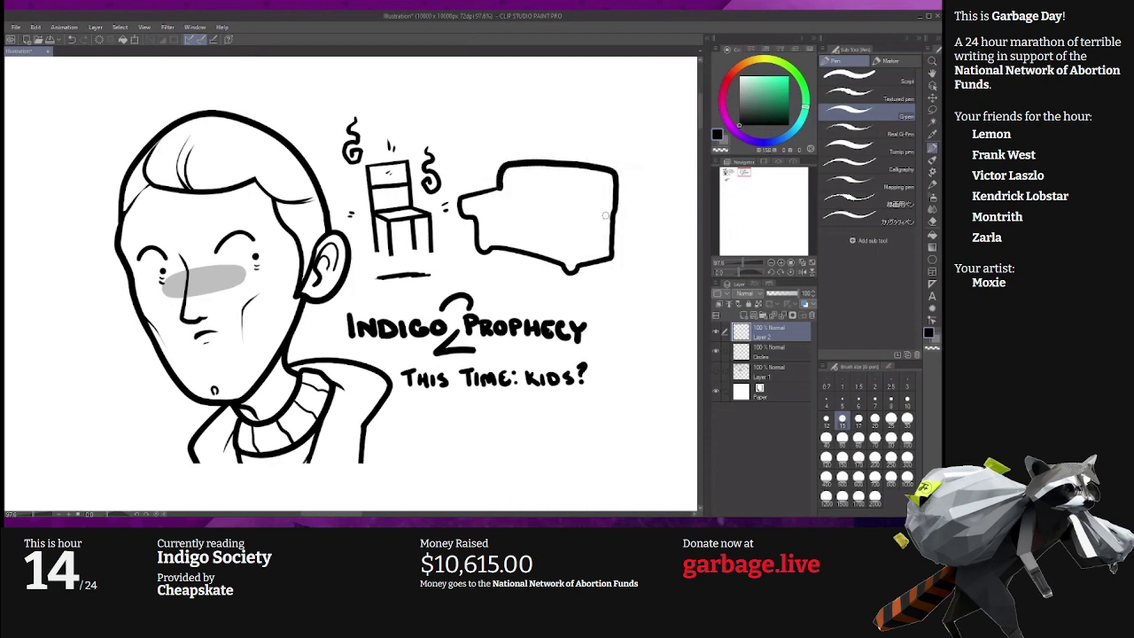
# Erase part of the sofa outline at the near armrest and redraw the armrest with a rounded edge.
pyautogui.press('space')
pyautogui.moveTo(621, 213); pyautogui.dragTo(611, 276)
pyautogui.hotkey('shift', 'space')
pyautogui.moveTo(611, 276); pyautogui.dragTo(604, 222)
pyautogui.press('e')
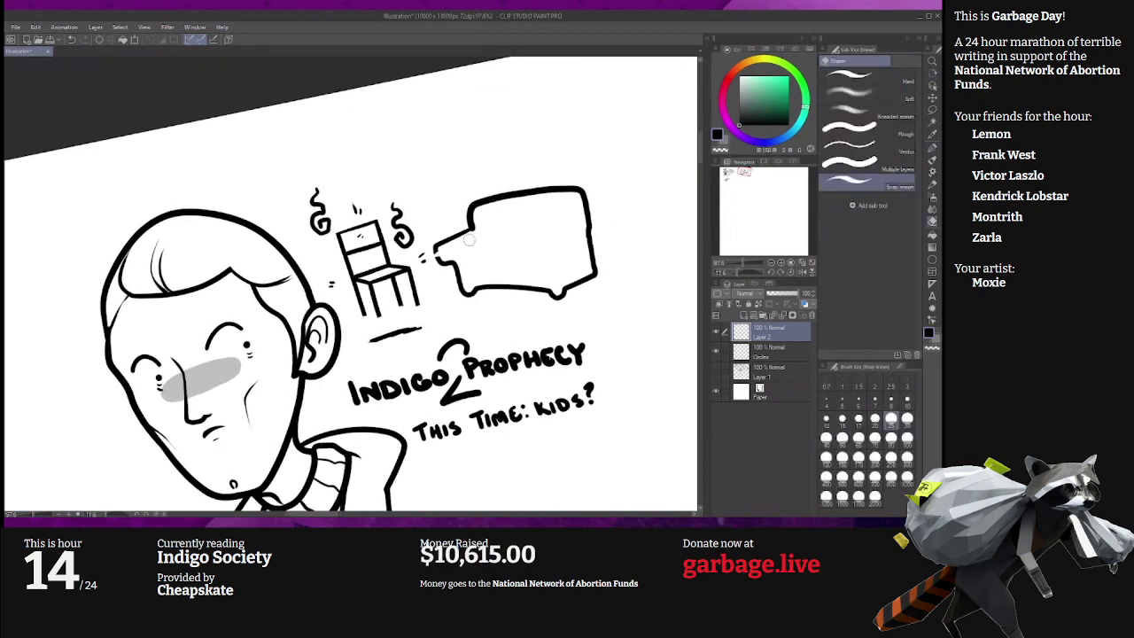
pyautogui.press('p')
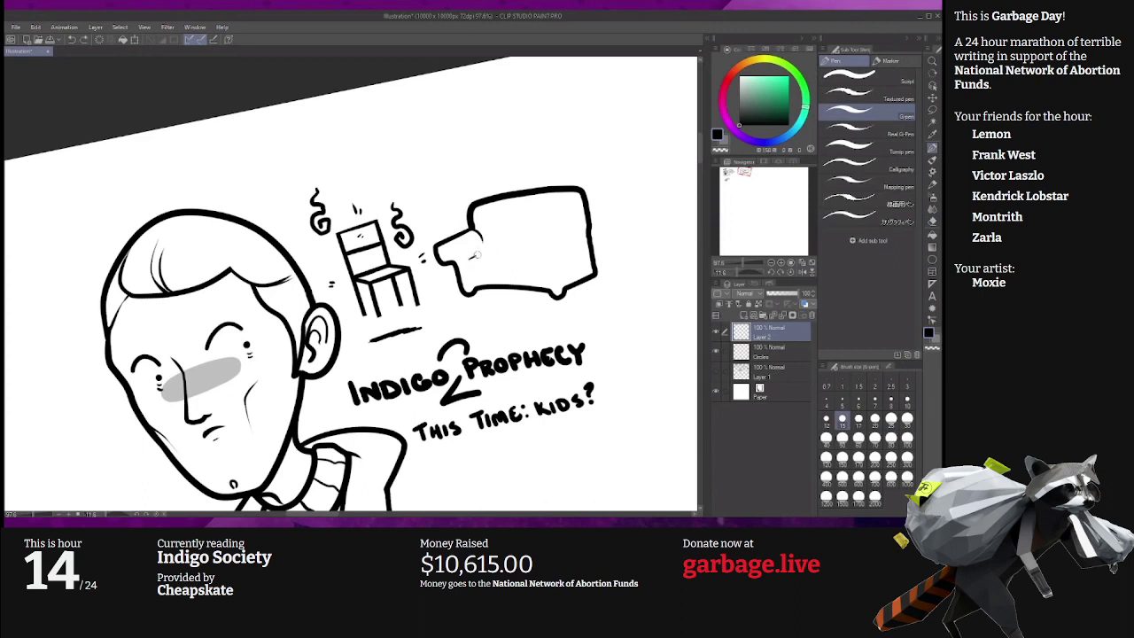
# Draw the sofa's seat edge, second armrest and backrest seam, and add a button dot to the backrest.
pyautogui.moveTo(470, 257)
pyautogui.mouseDown()
pyautogui.moveTo(566, 240)
pyautogui.moveTo(551, 240)
pyautogui.moveTo(547, 273)
pyautogui.moveTo(541, 252)
pyautogui.moveTo(572, 235)
pyautogui.moveTo(542, 259)
pyautogui.moveTo(550, 241)
pyautogui.moveTo(581, 232)
pyautogui.moveTo(539, 249)
pyautogui.moveTo(543, 271)
pyautogui.moveTo(540, 254)
pyautogui.moveTo(474, 265)
pyautogui.moveTo(546, 259)
pyautogui.moveTo(520, 260)
pyautogui.moveTo(511, 211)
pyautogui.mouseUp()
pyautogui.press('e')
pyautogui.press('p')
pyautogui.hotkey('ctrl', 'z')
pyautogui.hotkey('ctrl', 'z')
pyautogui.hotkey('ctrl', 'z')
pyautogui.click(547, 222)
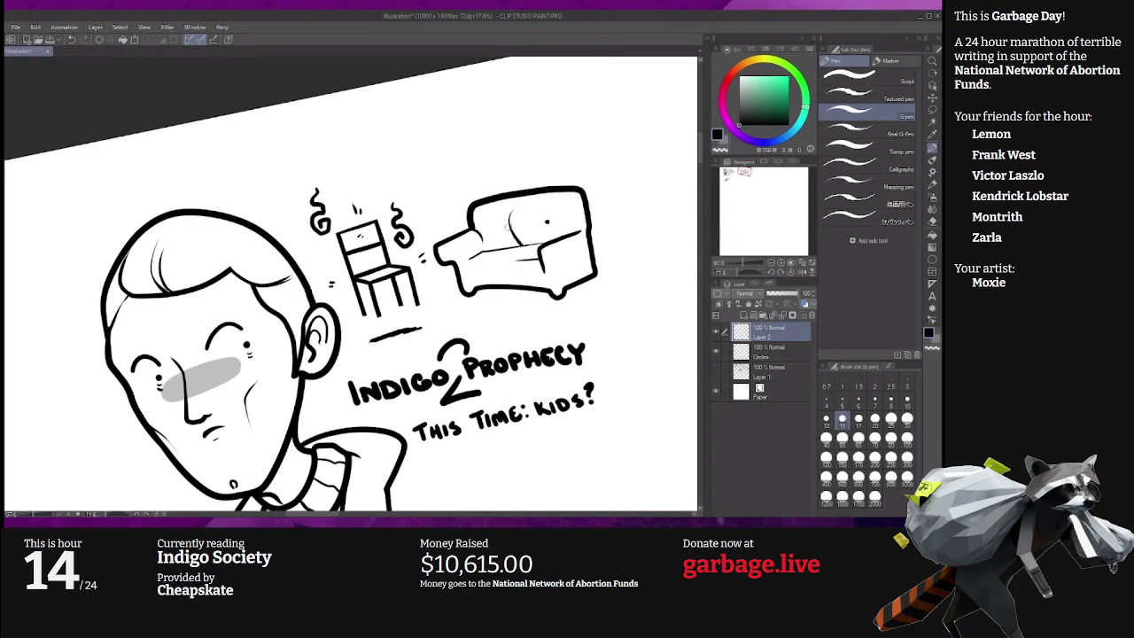
# Hatch a shadow beneath the sofa and draw three smoke curls around its top and far side.
pyautogui.moveTo(486, 311); pyautogui.dragTo(592, 295)
pyautogui.moveTo(592, 288)
pyautogui.mouseDown()
pyautogui.moveTo(563, 262)
pyautogui.moveTo(564, 297)
pyautogui.mouseUp()
pyautogui.moveTo(430, 198)
pyautogui.mouseDown()
pyautogui.moveTo(443, 185)
pyautogui.moveTo(432, 147)
pyautogui.mouseUp()
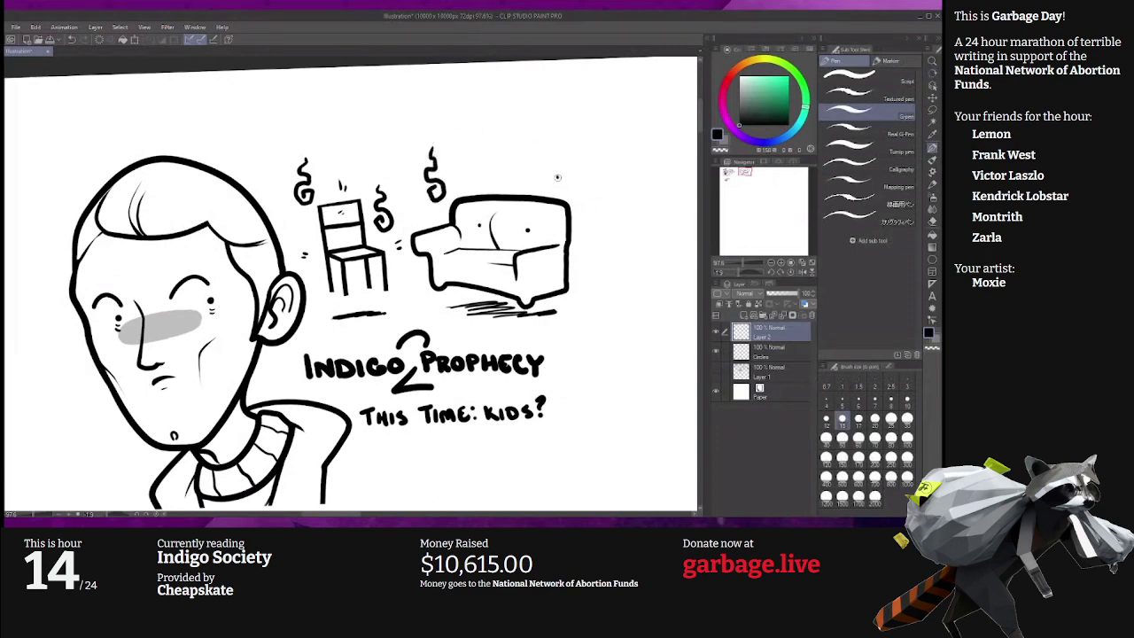
pyautogui.moveTo(557, 177); pyautogui.dragTo(561, 136)
pyautogui.moveTo(593, 236); pyautogui.dragTo(593, 183)
# Add short motion ticks above and on both sides of the sofa and refine its front armrest line.
pyautogui.moveTo(487, 172); pyautogui.dragTo(491, 178)
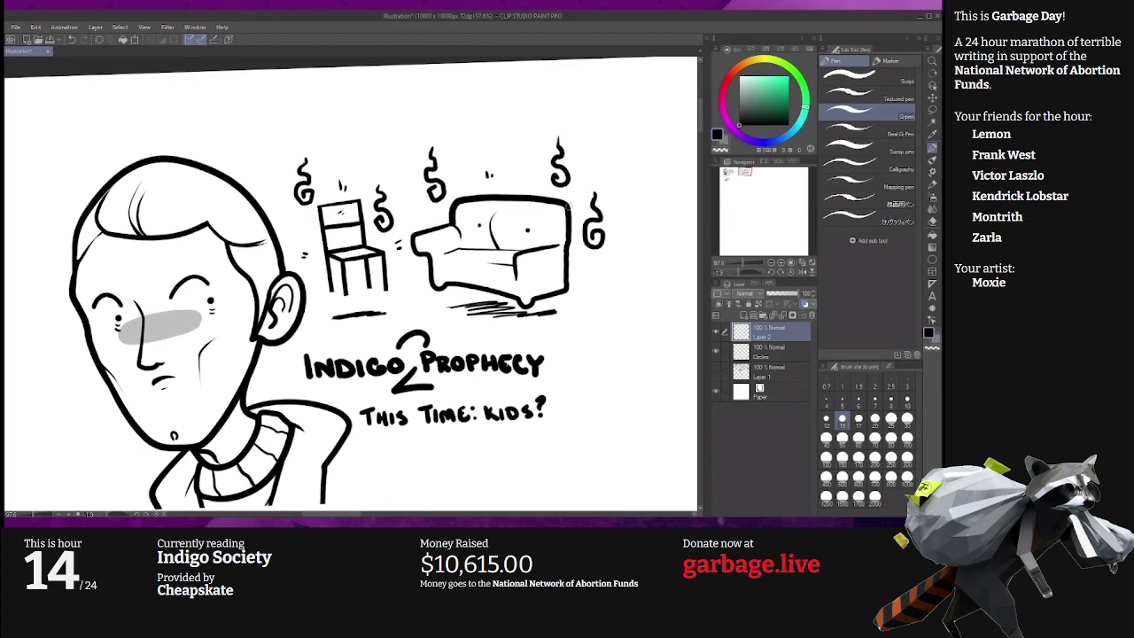
pyautogui.moveTo(583, 273); pyautogui.dragTo(589, 278)
pyautogui.moveTo(405, 272); pyautogui.dragTo(410, 277)
pyautogui.moveTo(523, 255); pyautogui.dragTo(516, 281)
# Draw two oval eyes with dot pupils and angry eyebrows in the empty area below and beside the title.
pyautogui.press('space')
pyautogui.moveTo(581, 322)
pyautogui.mouseDown()
pyautogui.moveTo(610, 316)
pyautogui.moveTo(587, 291)
pyautogui.mouseUp()
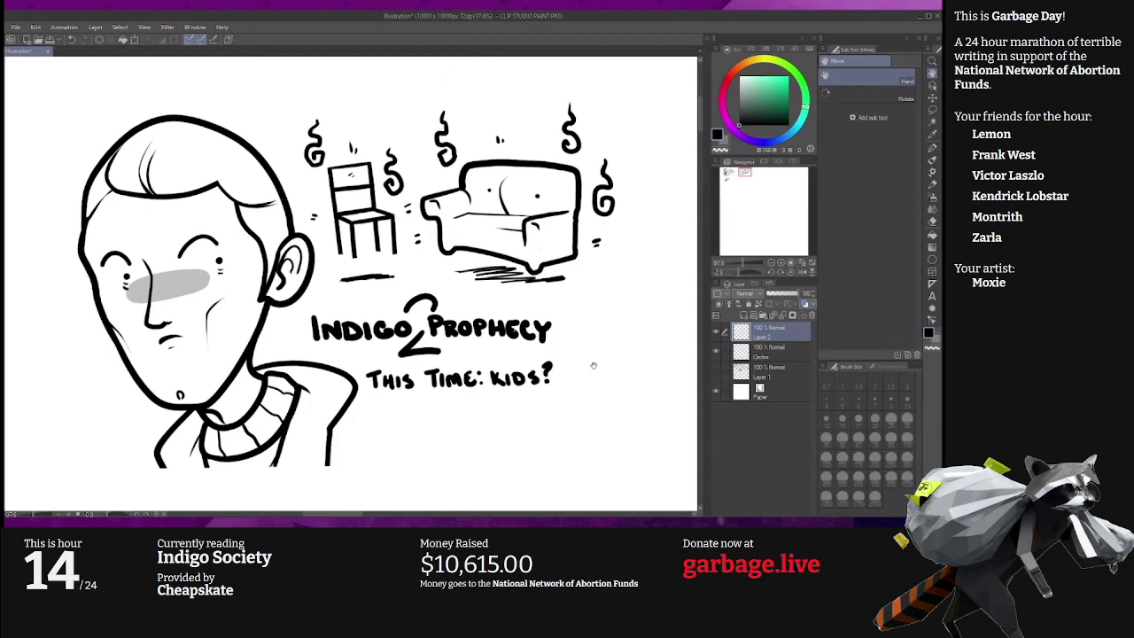
pyautogui.press('r')
pyautogui.moveTo(627, 381)
pyautogui.mouseDown()
pyautogui.moveTo(561, 348)
pyautogui.moveTo(542, 369)
pyautogui.moveTo(553, 356)
pyautogui.moveTo(595, 358)
pyautogui.moveTo(579, 366)
pyautogui.mouseUp()
pyautogui.hotkey('ctrl', 'z')
pyautogui.hotkey('ctrl', 'z')
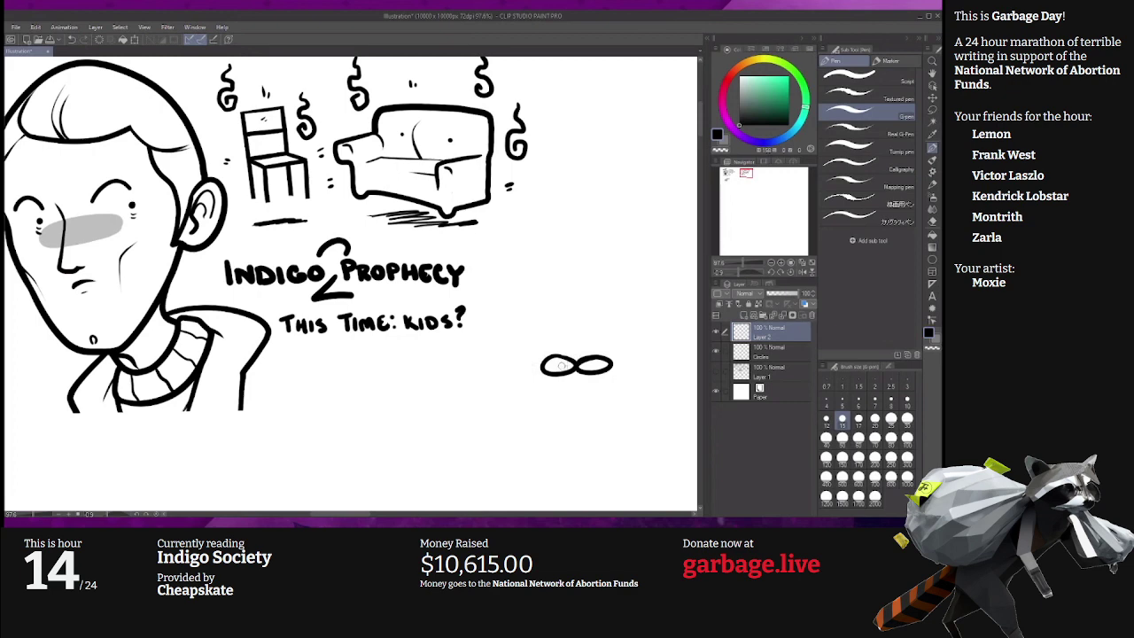
pyautogui.click(593, 365)
pyautogui.moveTo(581, 348)
pyautogui.mouseDown()
pyautogui.moveTo(593, 343)
pyautogui.moveTo(573, 344)
pyautogui.moveTo(537, 389)
pyautogui.moveTo(613, 377)
pyautogui.mouseUp()
pyautogui.hotkey('ctrl', 'z')
# Draw the character's cheek and long mouth line, with the neck and start of one leg beneath.
pyautogui.moveTo(539, 370)
pyautogui.mouseDown()
pyautogui.moveTo(606, 392)
pyautogui.moveTo(614, 381)
pyautogui.mouseUp()
pyautogui.hotkey('ctrl', 'z')
pyautogui.moveTo(540, 370)
pyautogui.mouseDown()
pyautogui.moveTo(596, 393)
pyautogui.moveTo(617, 385)
pyautogui.moveTo(536, 449)
pyautogui.mouseUp()
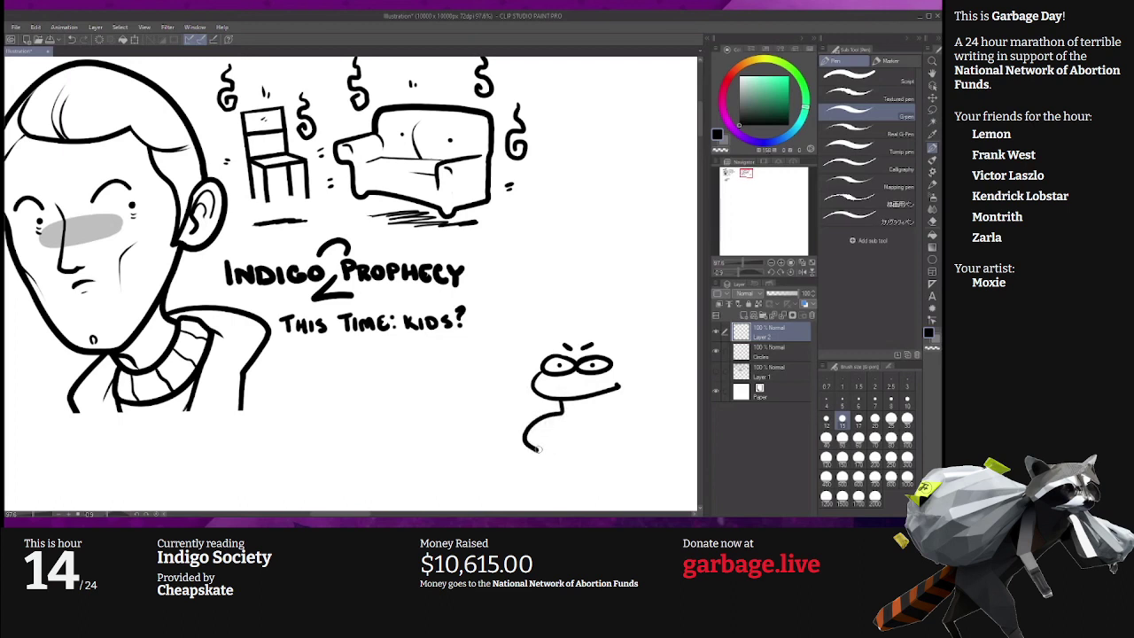
# Draw the character's body in a wide stance, with both feet and the line between the legs.
pyautogui.press('space')
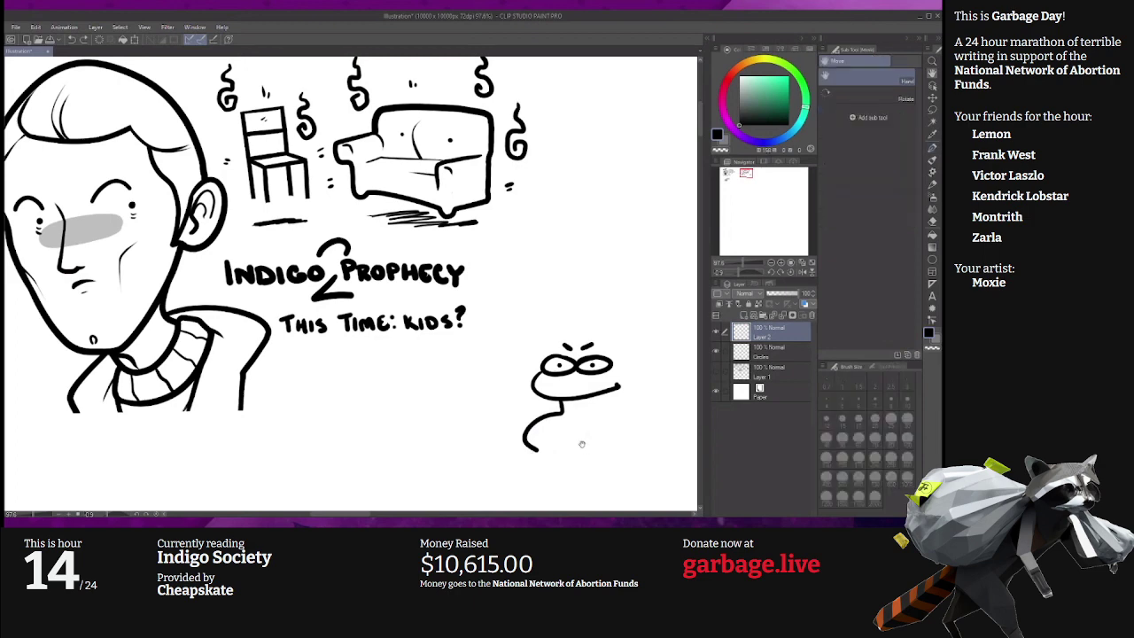
pyautogui.moveTo(580, 443)
pyautogui.mouseDown()
pyautogui.moveTo(487, 314)
pyautogui.moveTo(448, 344)
pyautogui.moveTo(464, 344)
pyautogui.moveTo(469, 325)
pyautogui.moveTo(468, 336)
pyautogui.moveTo(534, 340)
pyautogui.mouseUp()
pyautogui.hotkey('ctrl', 'z')
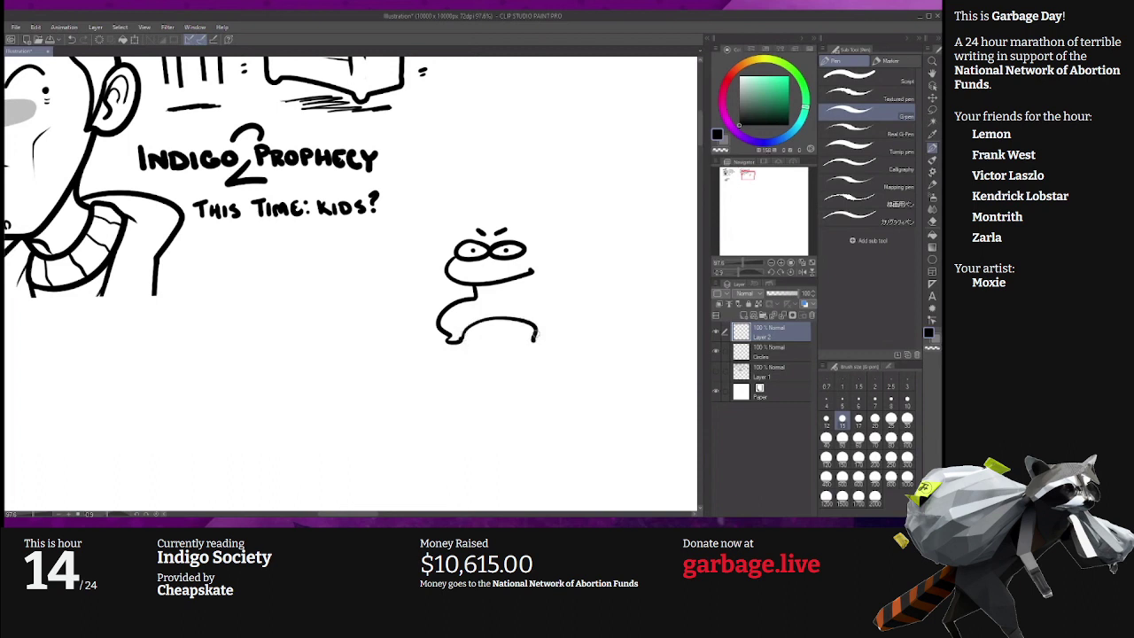
pyautogui.hotkey('ctrl', 'z')
pyautogui.moveTo(471, 319); pyautogui.dragTo(578, 329)
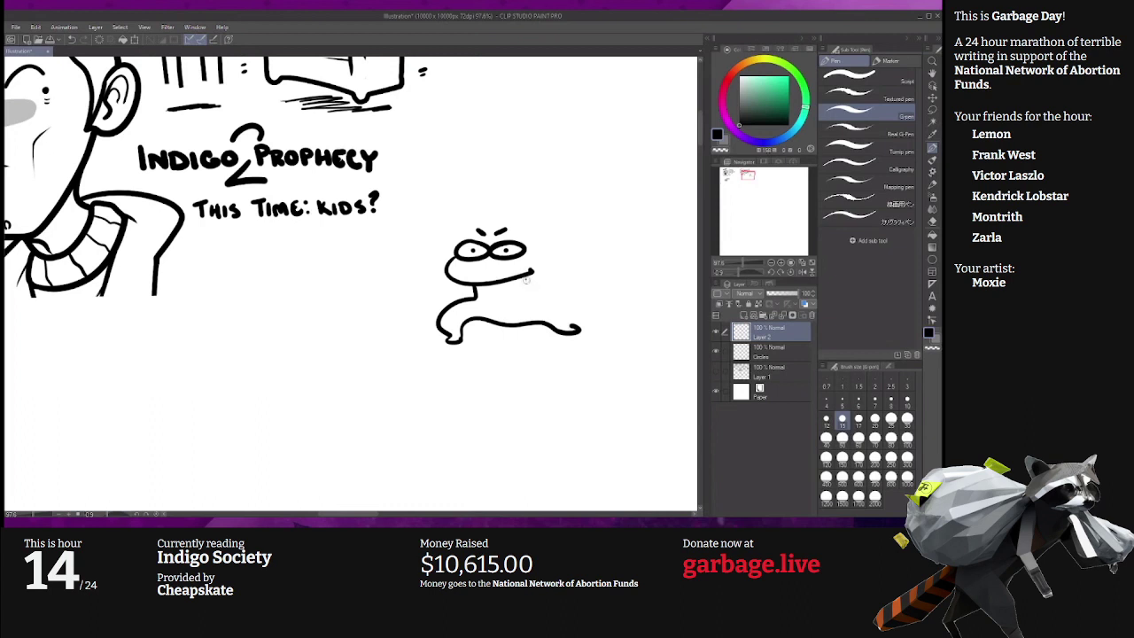
pyautogui.moveTo(526, 280); pyautogui.dragTo(571, 322)
pyautogui.hotkey('ctrl', 'z')
pyautogui.hotkey('ctrl', 'z')
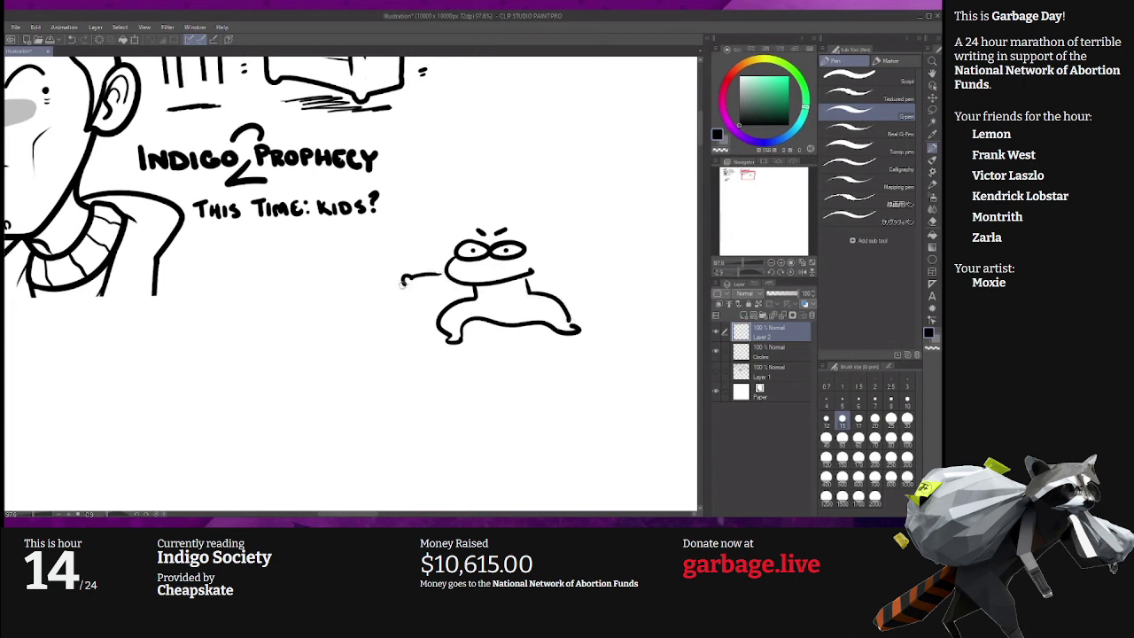
# Draw the character's two outstretched arms with small hands on either side of the head.
pyautogui.hotkey('ctrl', 'z')
pyautogui.hotkey('ctrl', 'y')
pyautogui.moveTo(444, 275)
pyautogui.mouseDown()
pyautogui.moveTo(403, 291)
pyautogui.moveTo(410, 299)
pyautogui.moveTo(452, 281)
pyautogui.mouseUp()
pyautogui.moveTo(547, 258)
pyautogui.mouseDown()
pyautogui.moveTo(595, 269)
pyautogui.moveTo(597, 280)
pyautogui.moveTo(546, 273)
pyautogui.mouseUp()
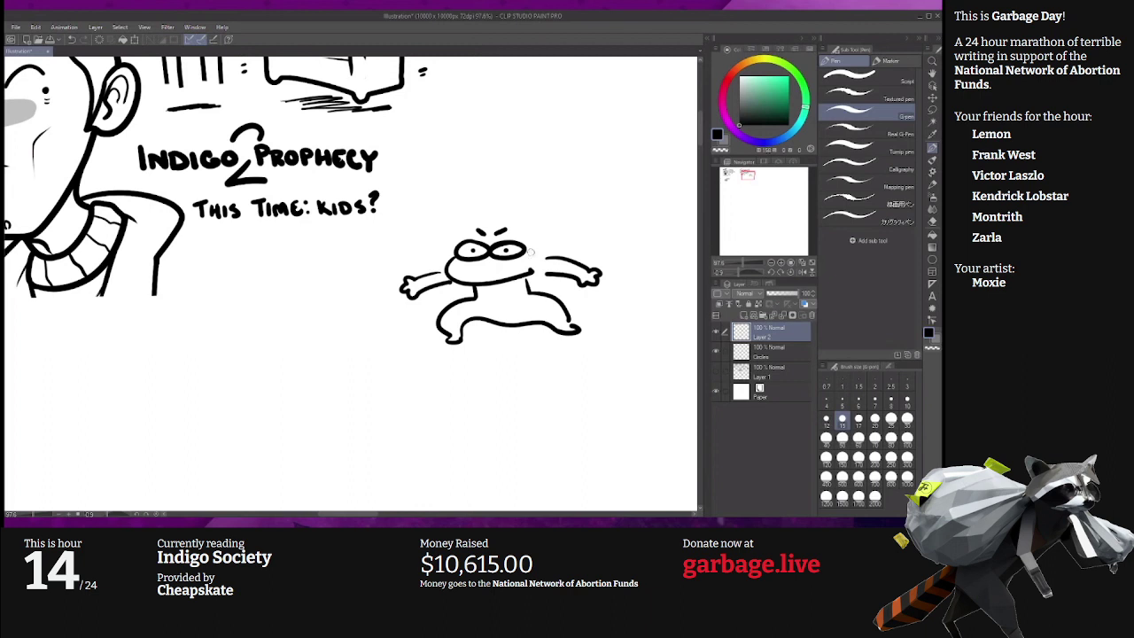
# Draw the character's ear and a swept fringe of hair with a small tuft at the back.
pyautogui.moveTo(538, 249); pyautogui.dragTo(537, 262)
pyautogui.moveTo(523, 224)
pyautogui.mouseDown()
pyautogui.moveTo(531, 213)
pyautogui.moveTo(541, 232)
pyautogui.moveTo(476, 210)
pyautogui.moveTo(439, 234)
pyautogui.moveTo(449, 251)
pyautogui.moveTo(439, 257)
pyautogui.moveTo(451, 255)
pyautogui.mouseUp()
pyautogui.hotkey('ctrl', 'z')
pyautogui.hotkey('ctrl', 'z')
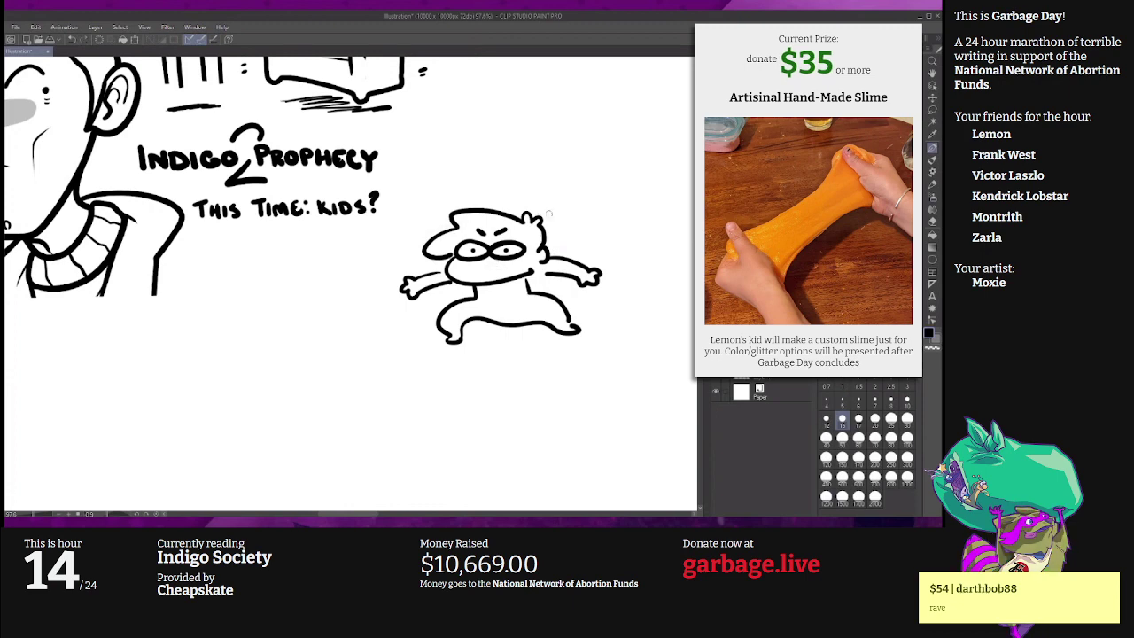
# Hand-letter "THE INDIGO CHILD" above the character and draw a curved arrow pointing down to it.
pyautogui.moveTo(473, 169)
pyautogui.mouseDown()
pyautogui.moveTo(475, 183)
pyautogui.moveTo(568, 183)
pyautogui.moveTo(581, 170)
pyautogui.mouseUp()
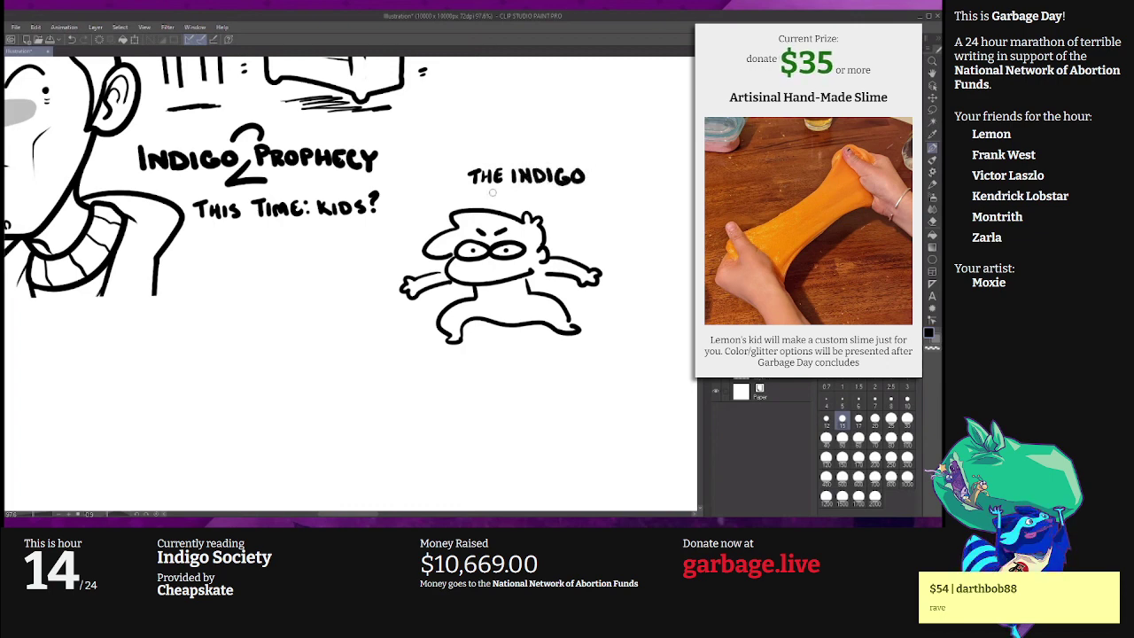
pyautogui.moveTo(497, 191); pyautogui.dragTo(492, 203)
pyautogui.moveTo(501, 190)
pyautogui.mouseDown()
pyautogui.moveTo(501, 204)
pyautogui.moveTo(510, 197)
pyautogui.mouseUp()
pyautogui.moveTo(511, 189)
pyautogui.mouseDown()
pyautogui.moveTo(511, 204)
pyautogui.moveTo(526, 203)
pyautogui.mouseUp()
pyautogui.moveTo(525, 203)
pyautogui.mouseDown()
pyautogui.moveTo(568, 227)
pyautogui.moveTo(551, 238)
pyautogui.moveTo(584, 311)
pyautogui.mouseUp()
# Draw the child's trousers with a waistband and fly, and add the nose, collar and small face details.
pyautogui.press('e')
pyautogui.press('p')
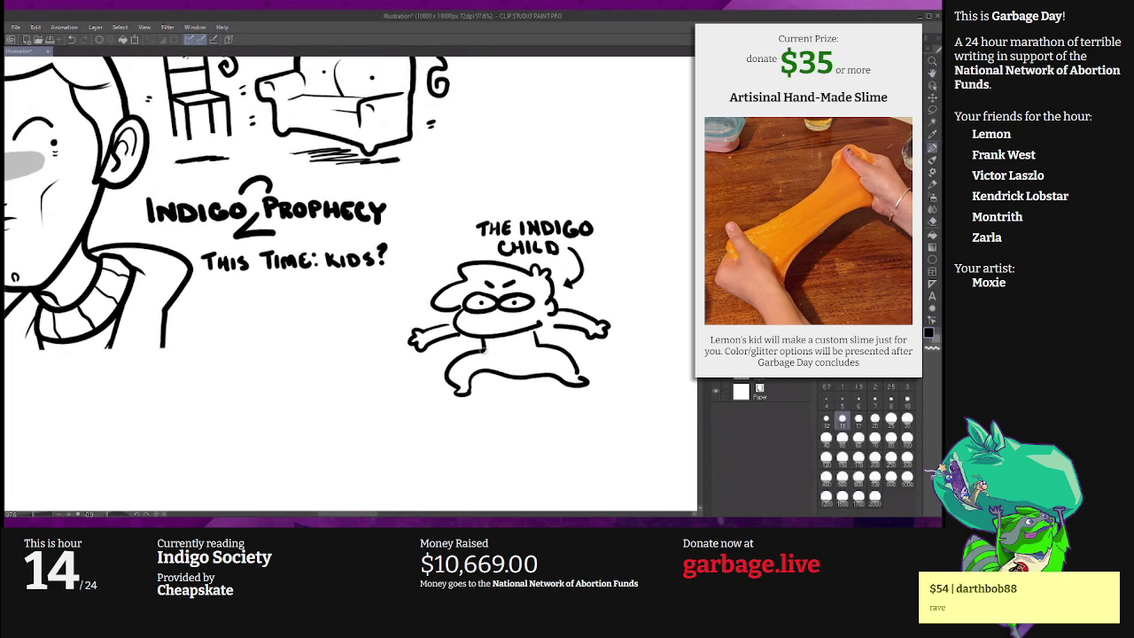
pyautogui.moveTo(483, 351)
pyautogui.mouseDown()
pyautogui.moveTo(535, 344)
pyautogui.moveTo(510, 355)
pyautogui.moveTo(521, 360)
pyautogui.moveTo(505, 355)
pyautogui.moveTo(518, 379)
pyautogui.mouseUp()
pyautogui.hotkey('ctrl', 'z')
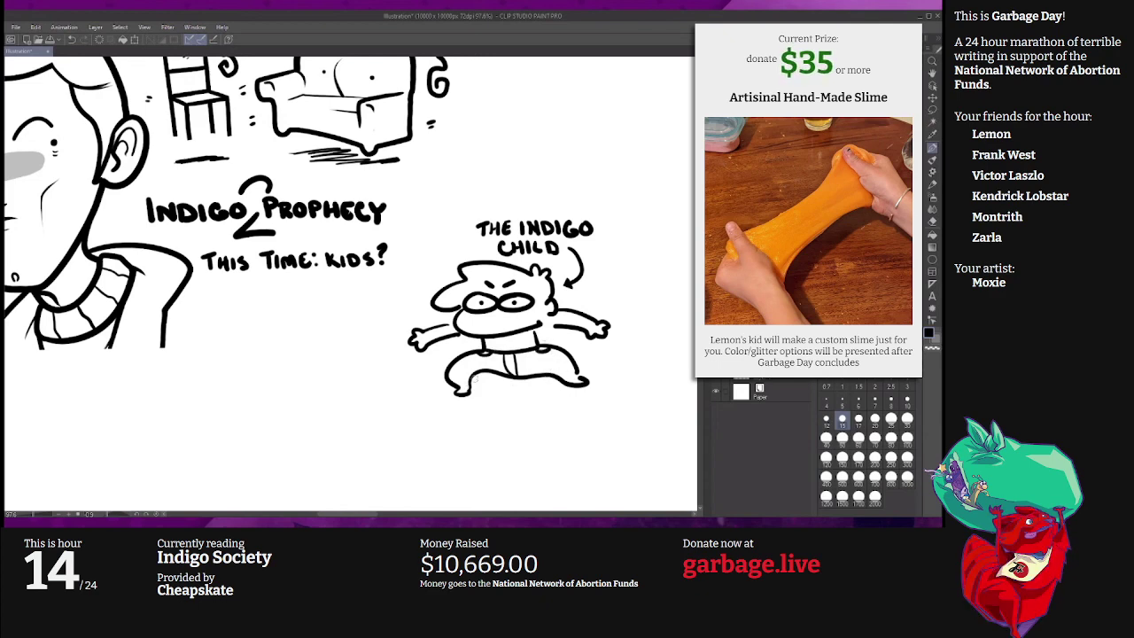
pyautogui.moveTo(500, 336); pyautogui.dragTo(516, 333)
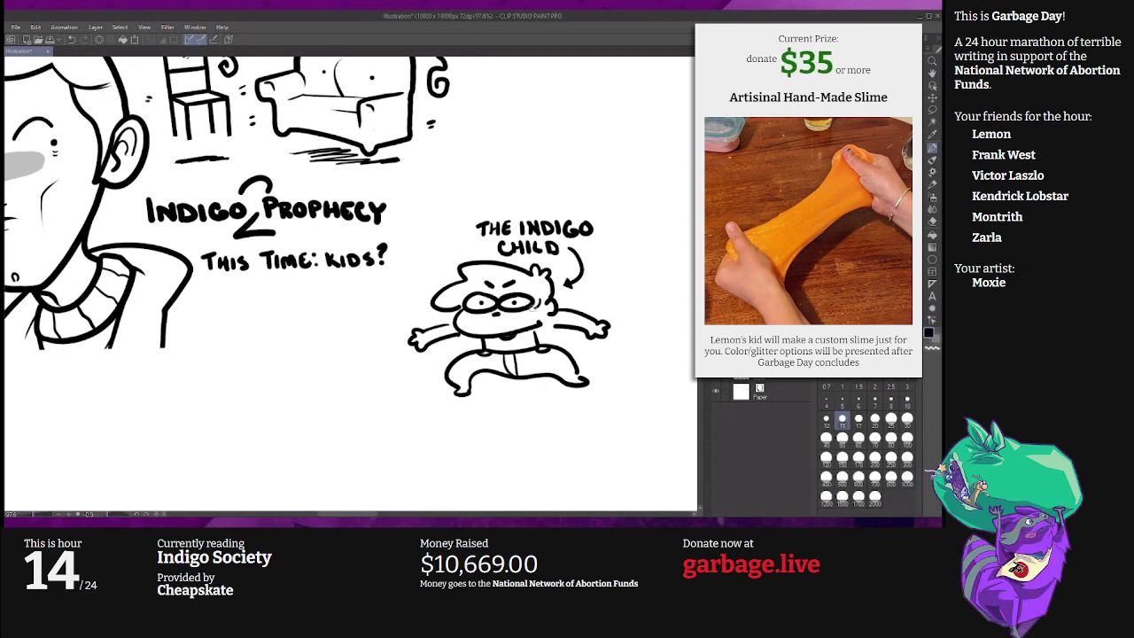
pyautogui.moveTo(461, 309); pyautogui.dragTo(469, 321)
# Draw a small box with horizontal lines inside it, beside the child's outstretched hand below the subtitle.
pyautogui.press('space')
pyautogui.moveTo(578, 310); pyautogui.dragTo(590, 343)
pyautogui.moveTo(473, 342); pyautogui.dragTo(550, 408)
pyautogui.moveTo(655, 337); pyautogui.dragTo(653, 327)
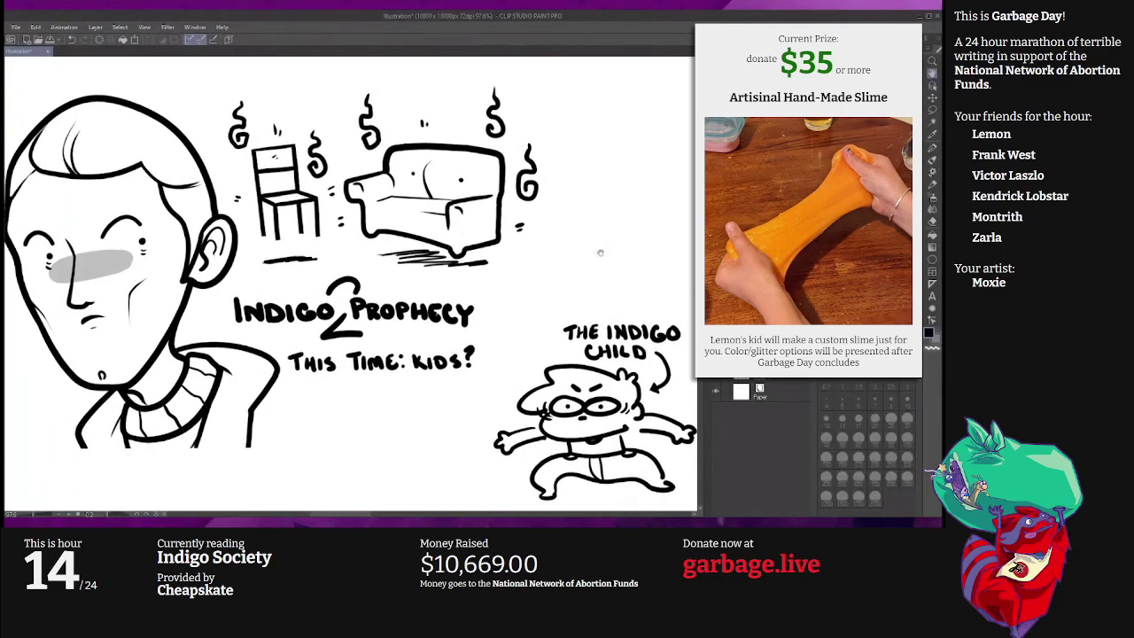
pyautogui.press('p')
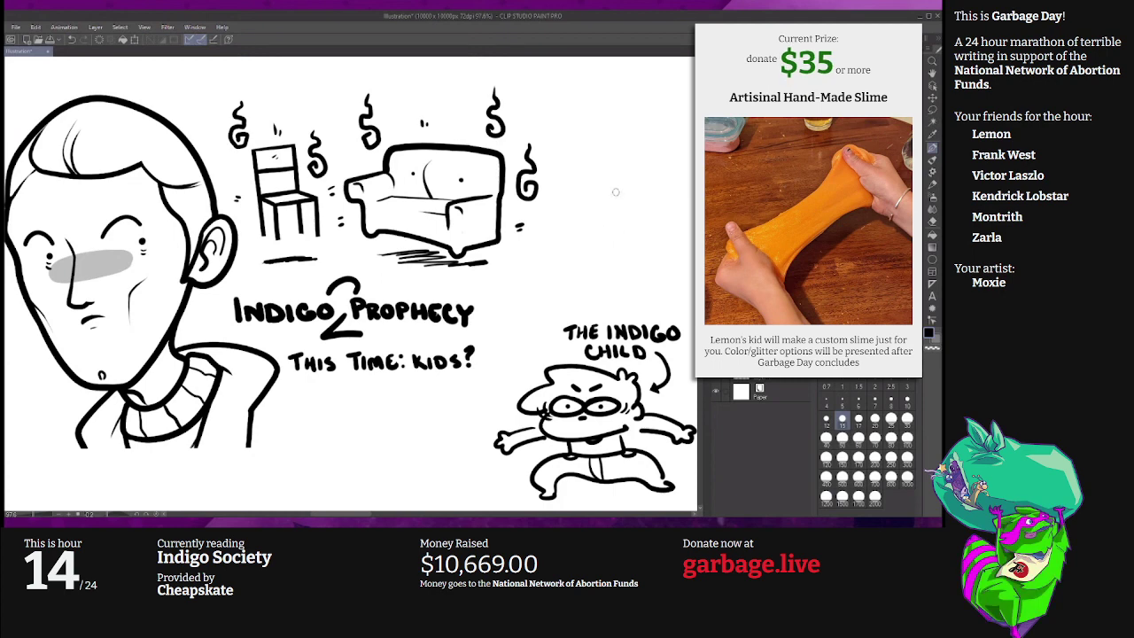
pyautogui.scroll(-3, 615, 205)
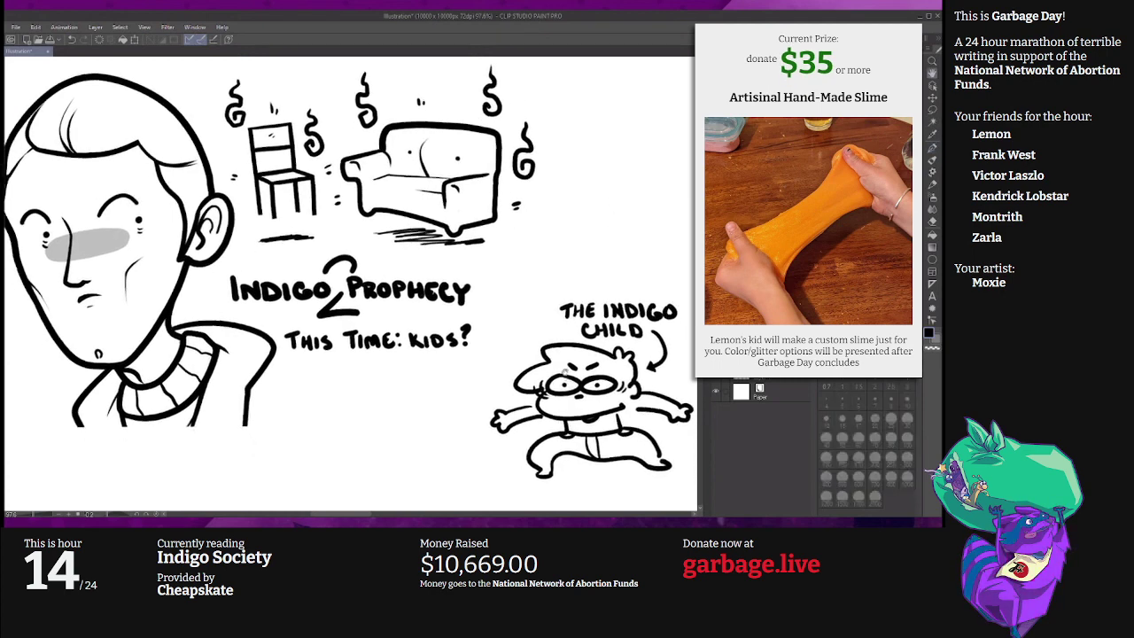
pyautogui.moveTo(431, 298)
pyautogui.mouseDown()
pyautogui.moveTo(459, 317)
pyautogui.moveTo(456, 292)
pyautogui.moveTo(432, 296)
pyautogui.moveTo(454, 307)
pyautogui.mouseUp()
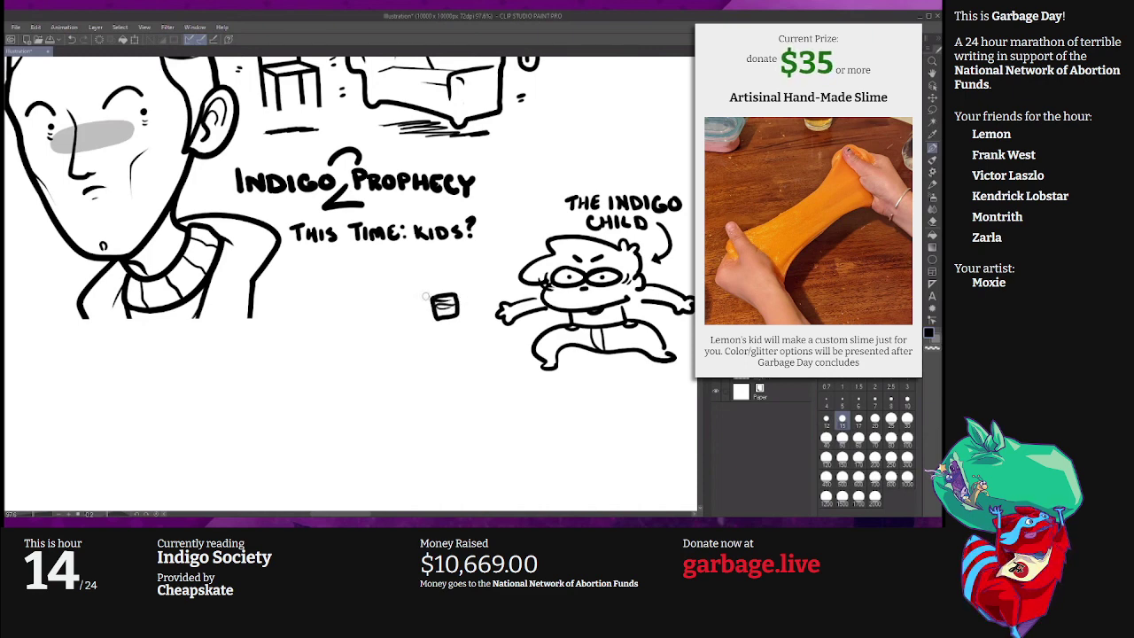